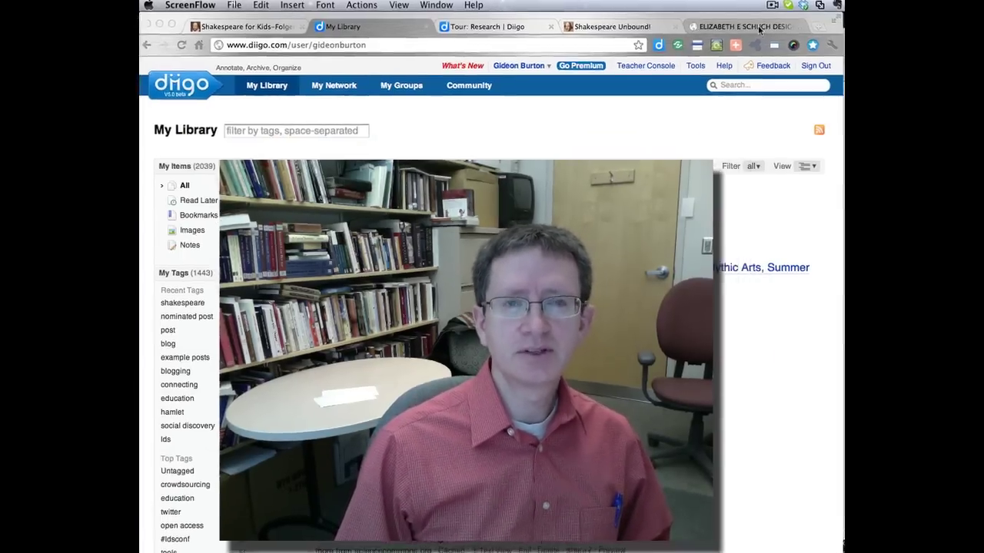
Step: Switch to the Elizabeth E Schuch Design tab showing the Shakespeare Series portfolio
{"action": "left_click", "coordinate": [759, 28]}
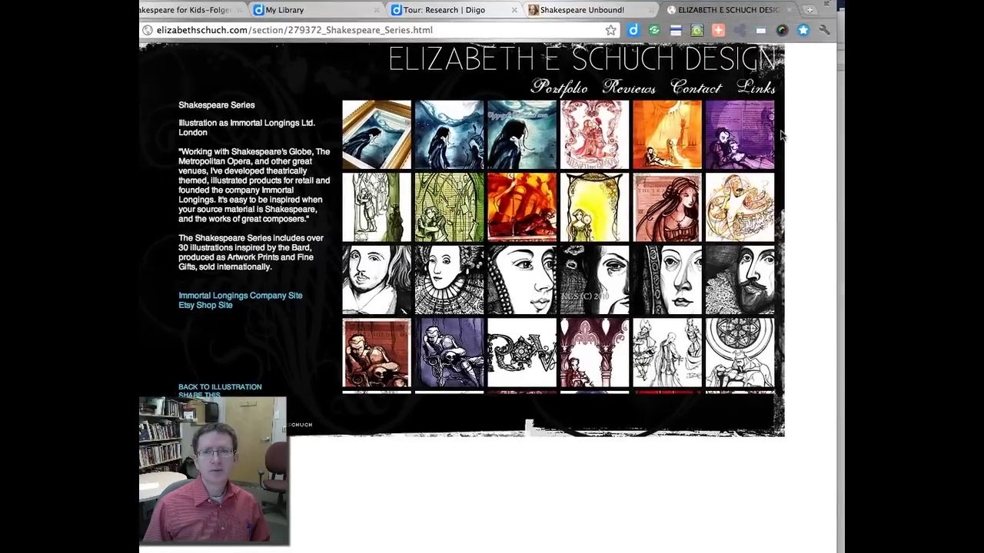
Step: Open the Diigo Web Highlighter bar over the Shakespeare Series portfolio page
{"action": "scroll", "coordinate": [780, 135], "scroll_direction": "down", "scroll_amount": 1}
{"action": "scroll", "coordinate": [780, 135], "scroll_direction": "up", "scroll_amount": 1}
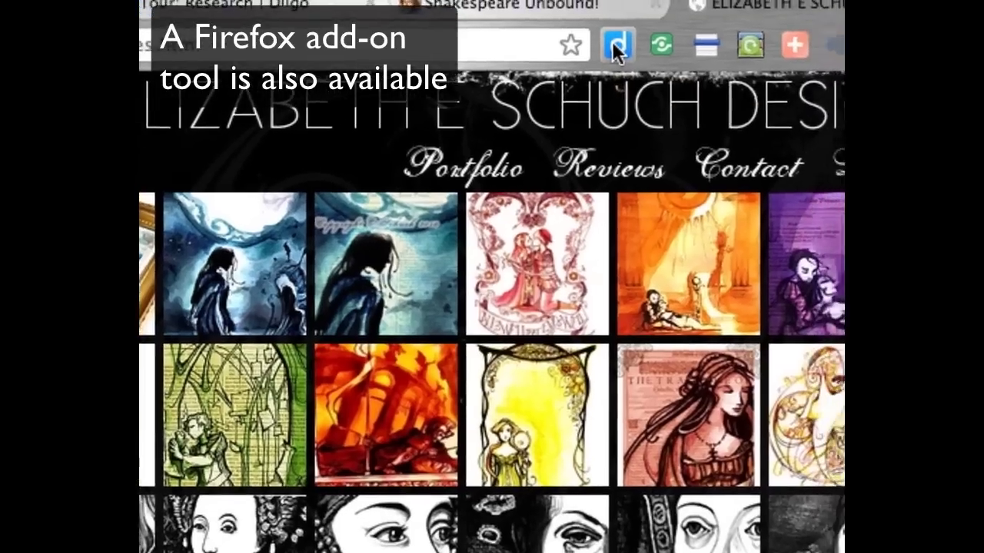
{"action": "left_click", "coordinate": [653, 40]}
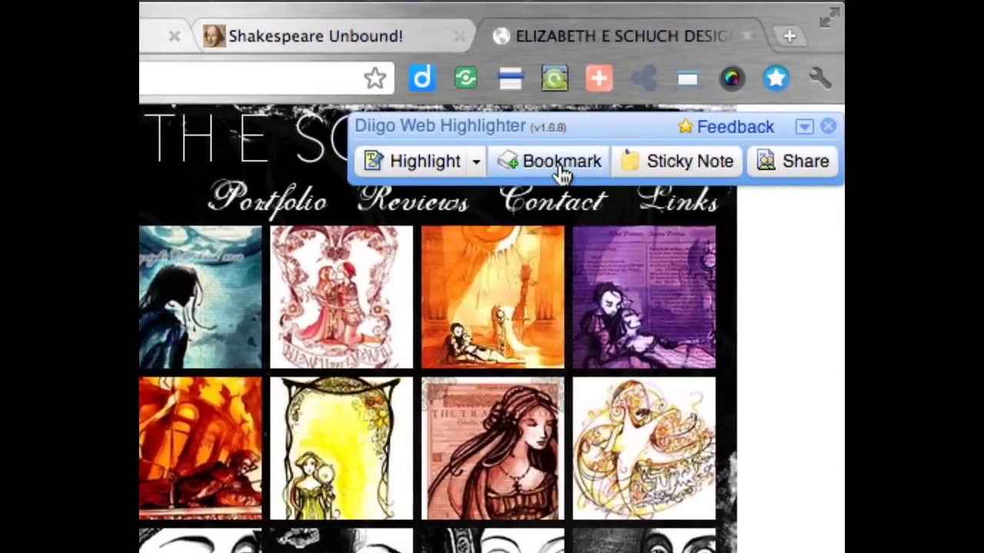
Step: Bookmark the page with tags 'shakespeare', 'illustration' and 'visual', then save it
{"action": "left_click", "coordinate": [561, 171]}
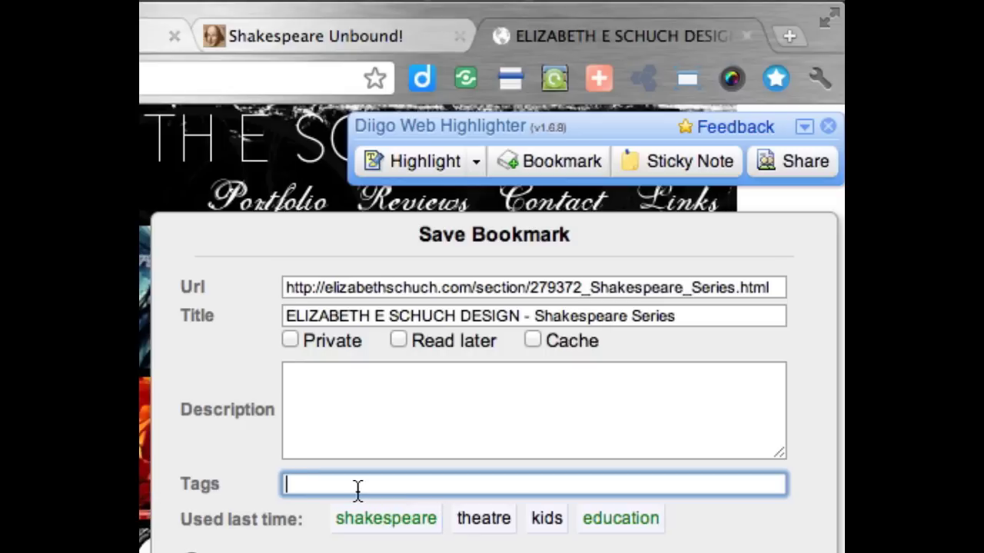
{"action": "type", "text": "shakes"}
{"action": "key", "text": "Down"}
{"action": "key", "text": "Return"}
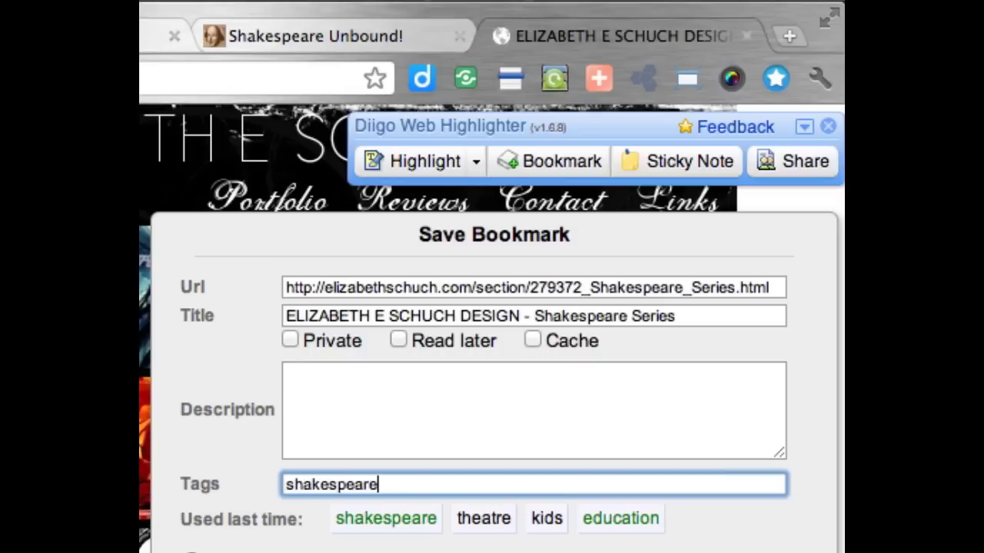
{"action": "type", "text": "illustra"}
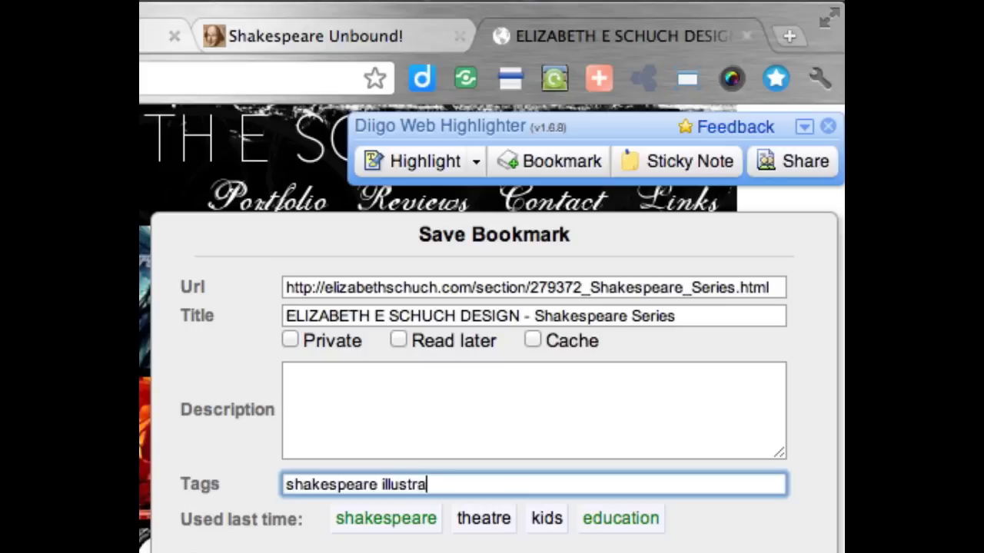
{"action": "type", "text": "tion visual"}
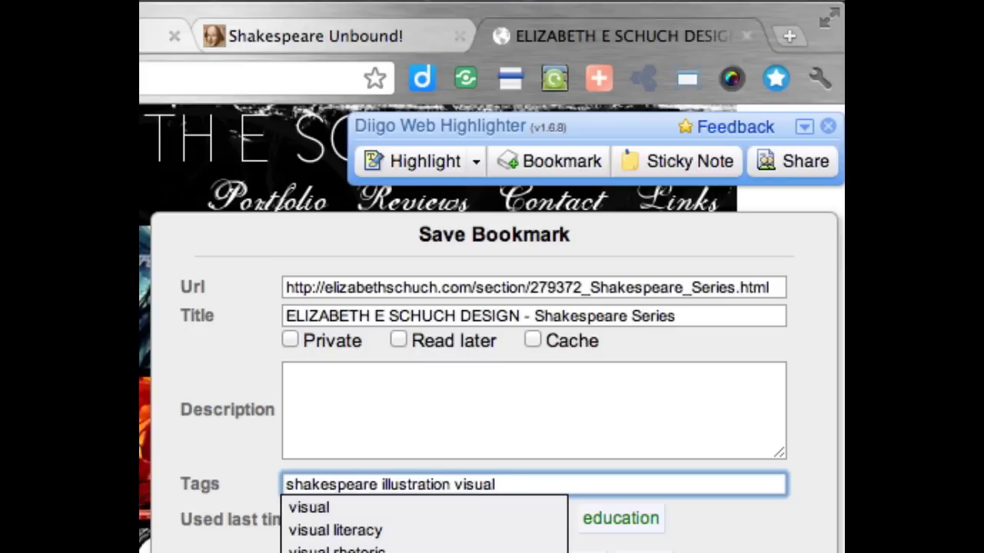
{"action": "left_click", "coordinate": [387, 419]}
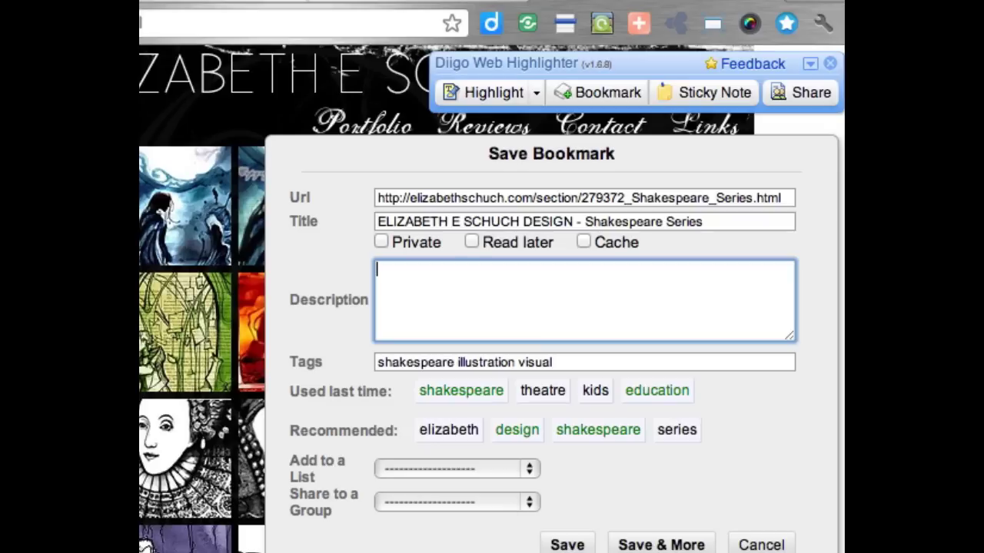
{"action": "left_click", "coordinate": [567, 545]}
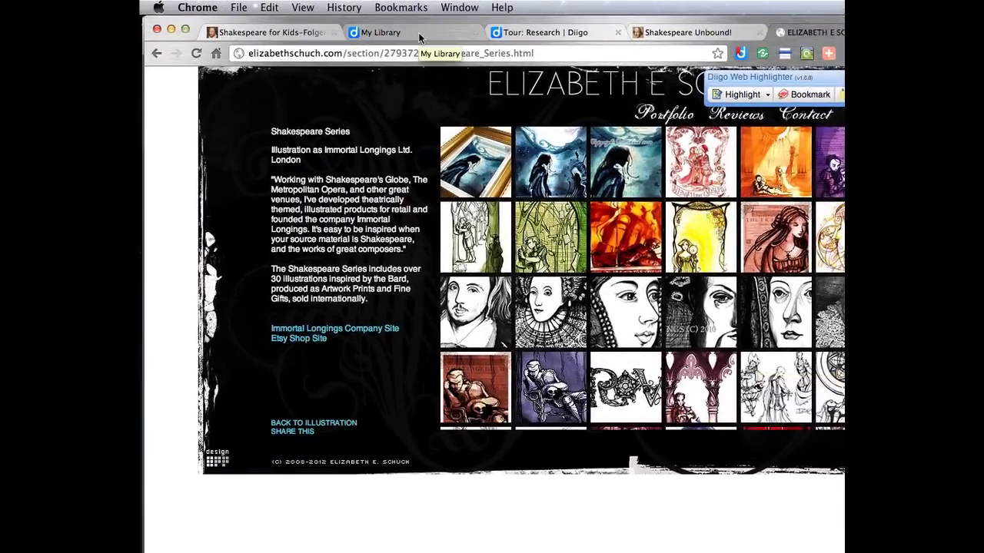
Step: Reload My Library and filter it by the 'shakespeare' tag under the new bookmark
{"action": "left_click", "coordinate": [418, 32]}
{"action": "left_click", "coordinate": [413, 53]}
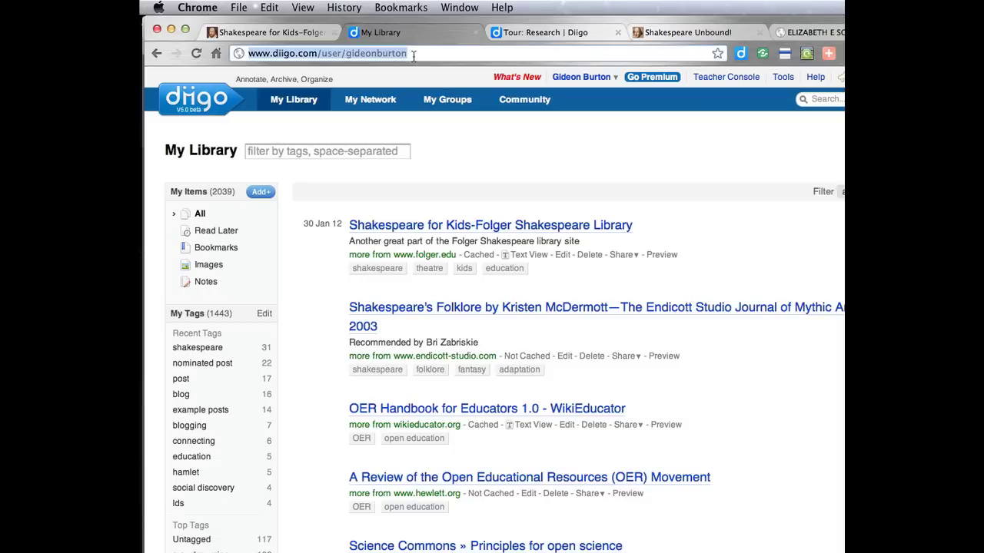
{"action": "key", "text": "super+r"}
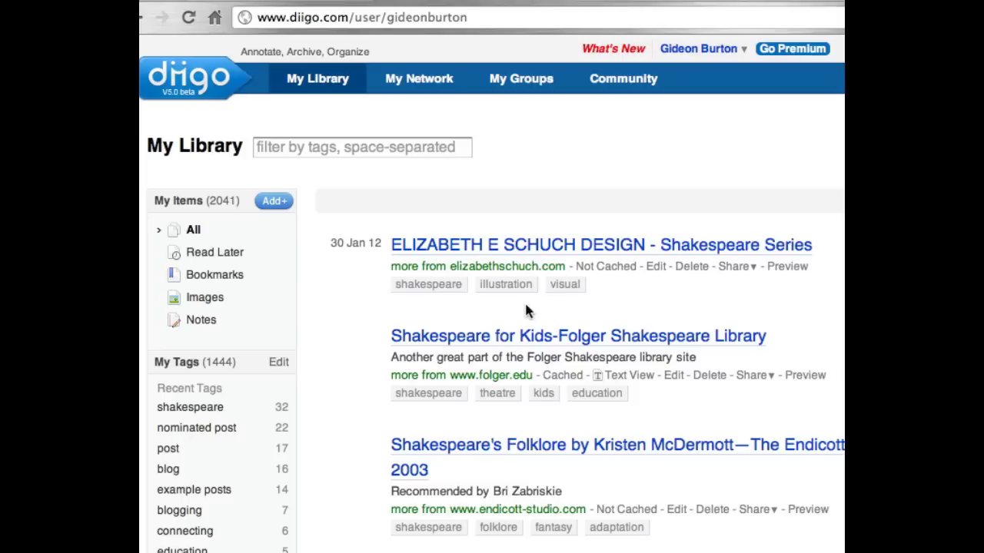
{"action": "left_click", "coordinate": [428, 288]}
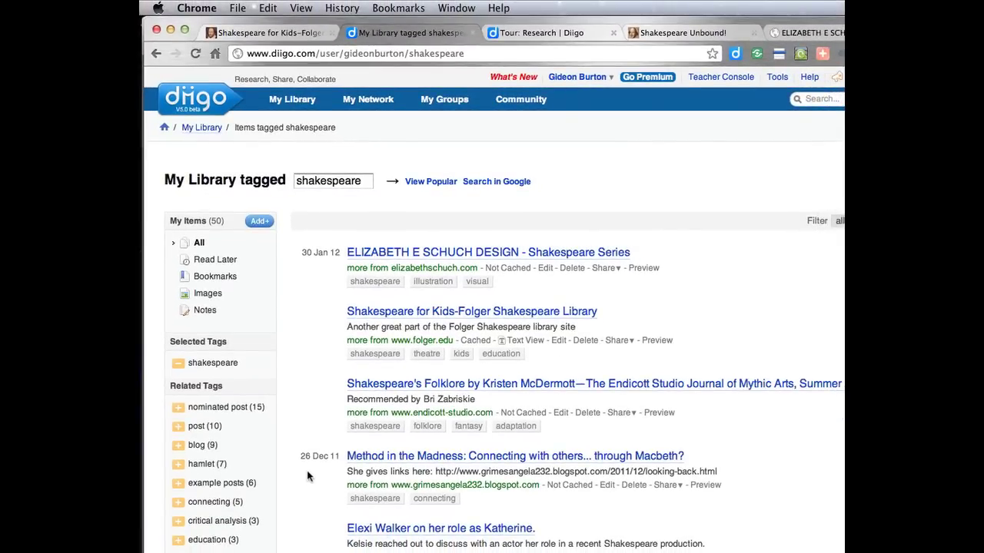
Step: Go to the My Groups page listing the account's 22 groups
{"action": "scroll", "coordinate": [306, 431], "scroll_direction": "down", "scroll_amount": 1}
{"action": "left_click", "coordinate": [340, 178]}
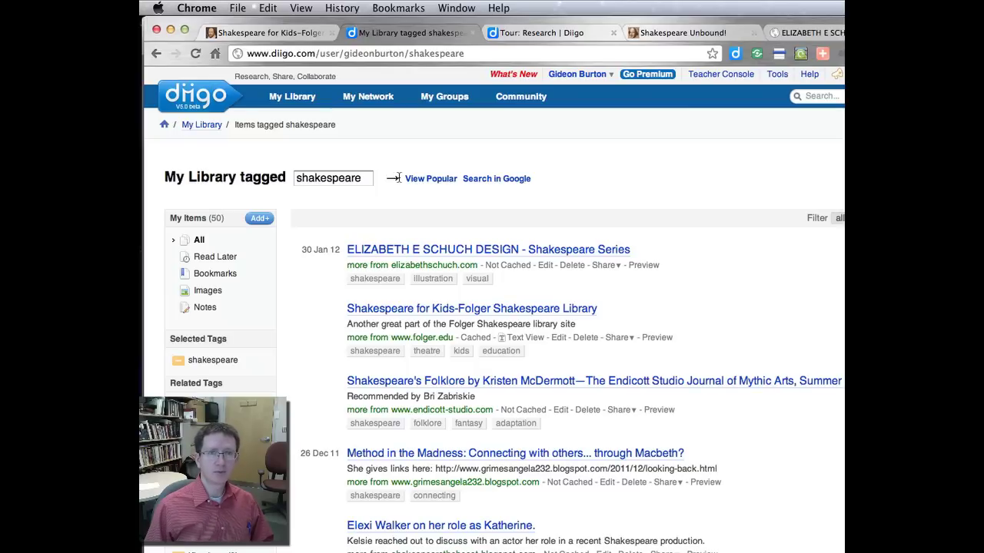
{"action": "left_click", "coordinate": [447, 103]}
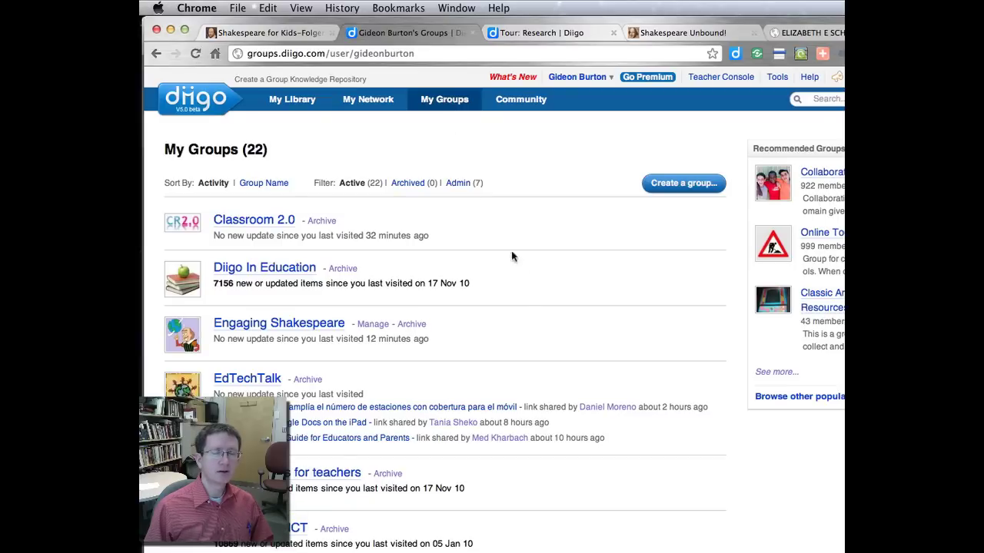
Step: View the Engaging Shakespeare group, then return to the Schuch Shakespeare Series tab
{"action": "left_click", "coordinate": [294, 328]}
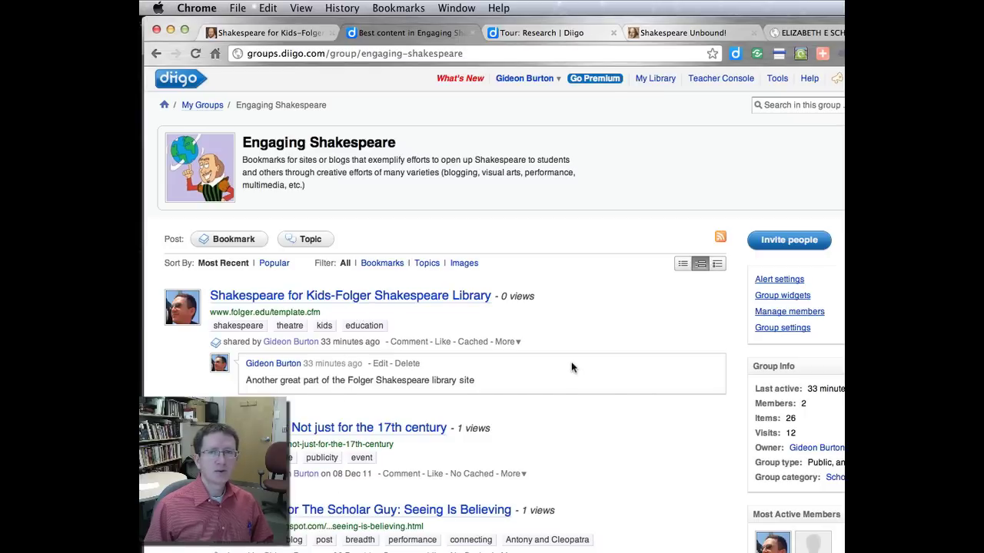
{"action": "left_click", "coordinate": [828, 33]}
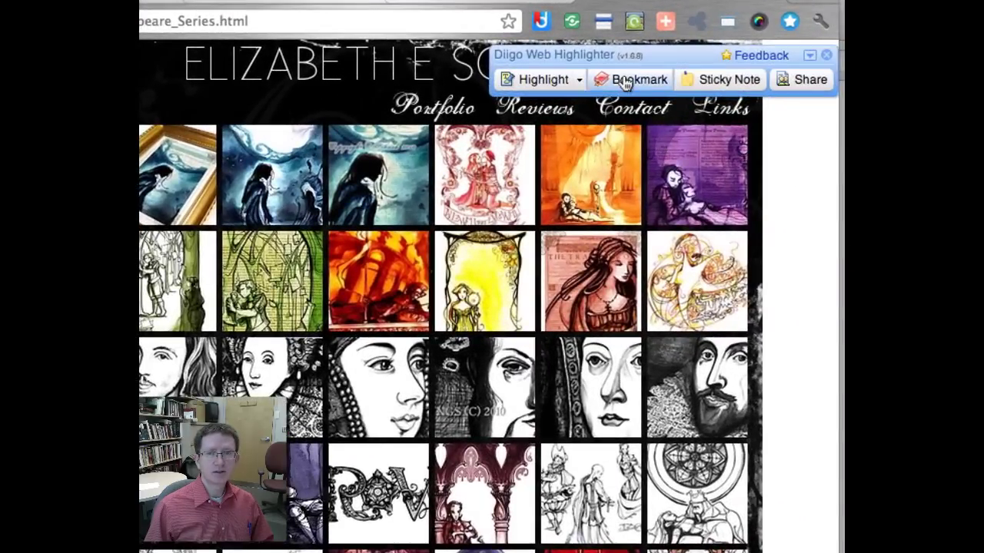
Step: Resave the Shakespeare Series bookmark with sharing to the Engaging Shakespeare group
{"action": "left_click", "coordinate": [630, 82]}
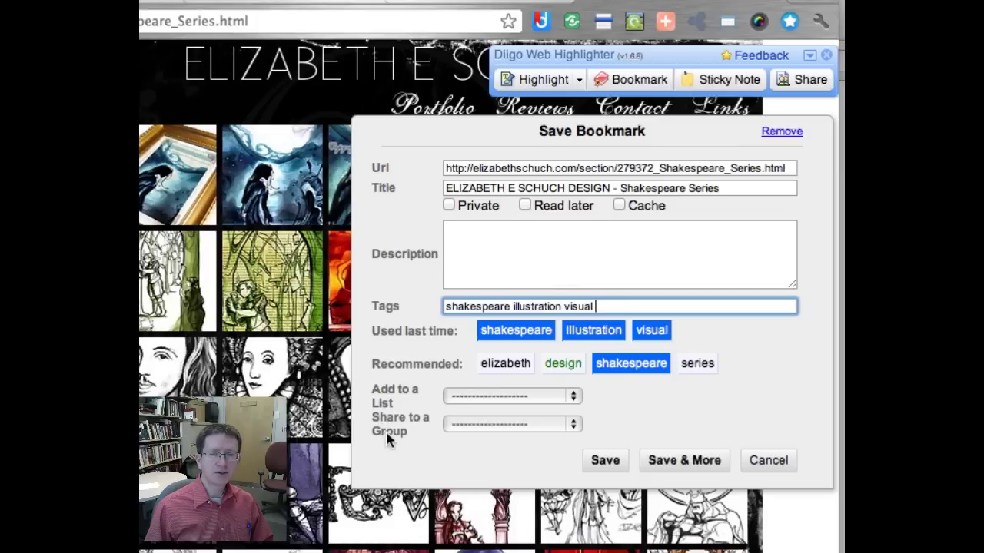
{"action": "left_click", "coordinate": [575, 425]}
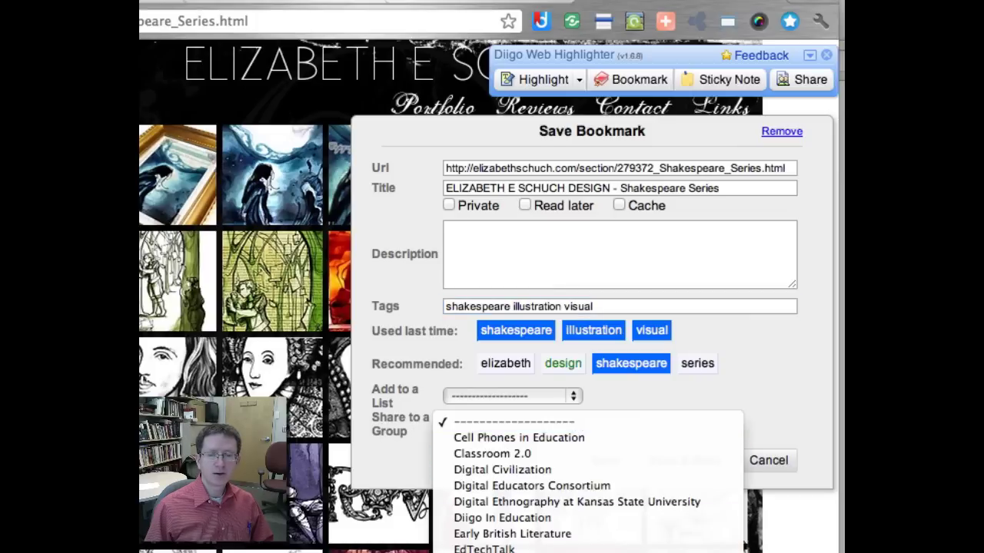
{"action": "left_click", "coordinate": [574, 425]}
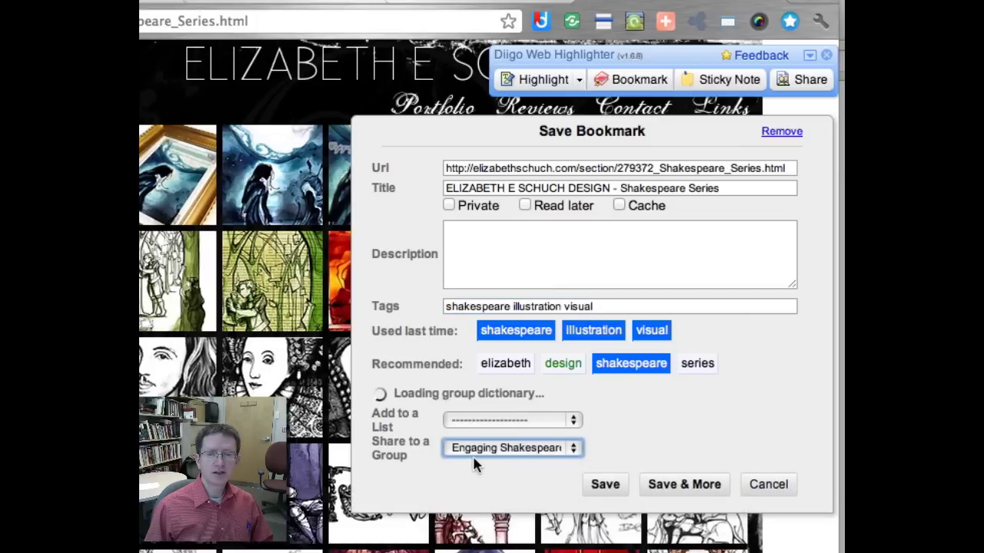
{"action": "left_click", "coordinate": [605, 494]}
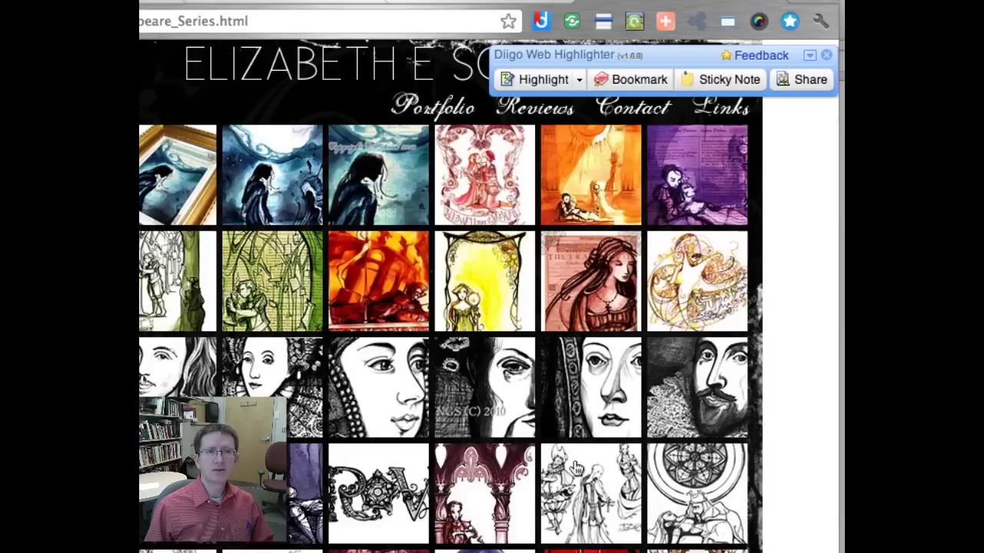
Step: Reload the Engaging Shakespeare group tab to check the shared bookmark, then return to My Groups
{"action": "left_click", "coordinate": [111, 0]}
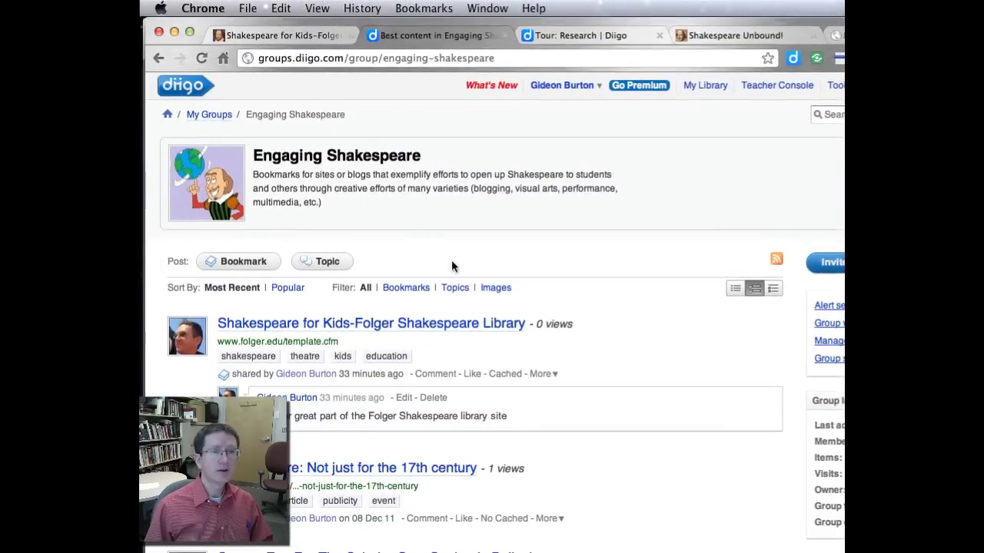
{"action": "left_click", "coordinate": [493, 289]}
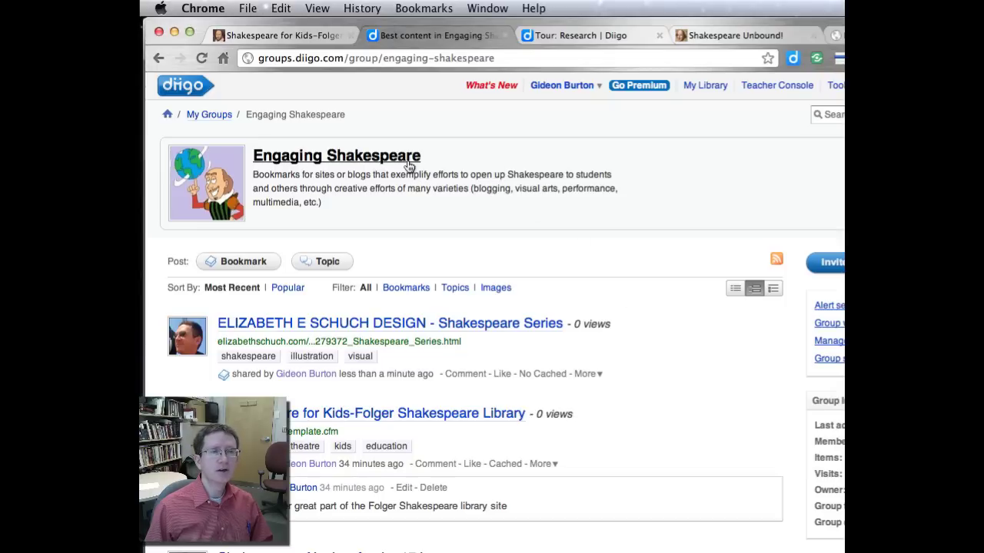
{"action": "left_click", "coordinate": [218, 117]}
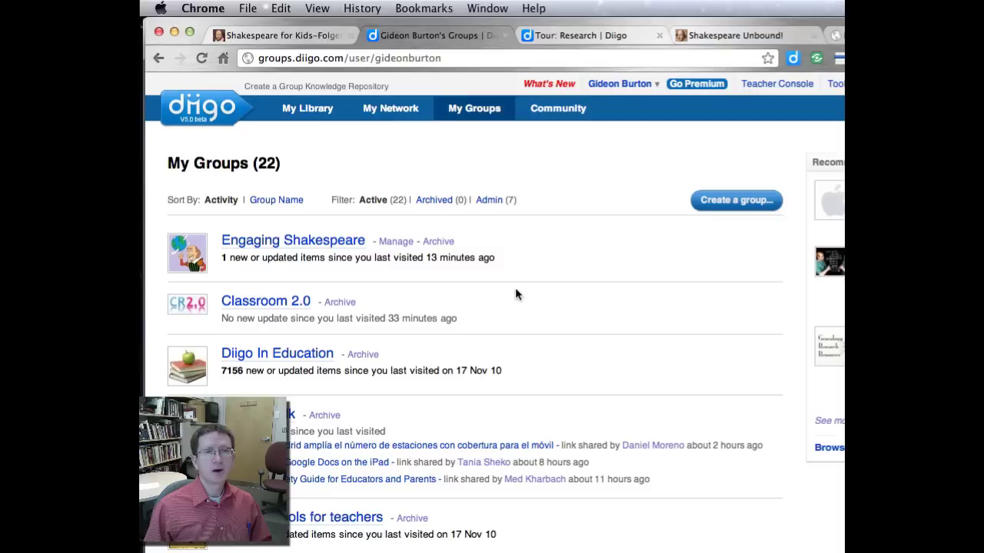
Step: Review the Shakespeare Unbound! blog's Engaging Shakespeare Diigo bookmarks widget
{"action": "left_click", "coordinate": [713, 36]}
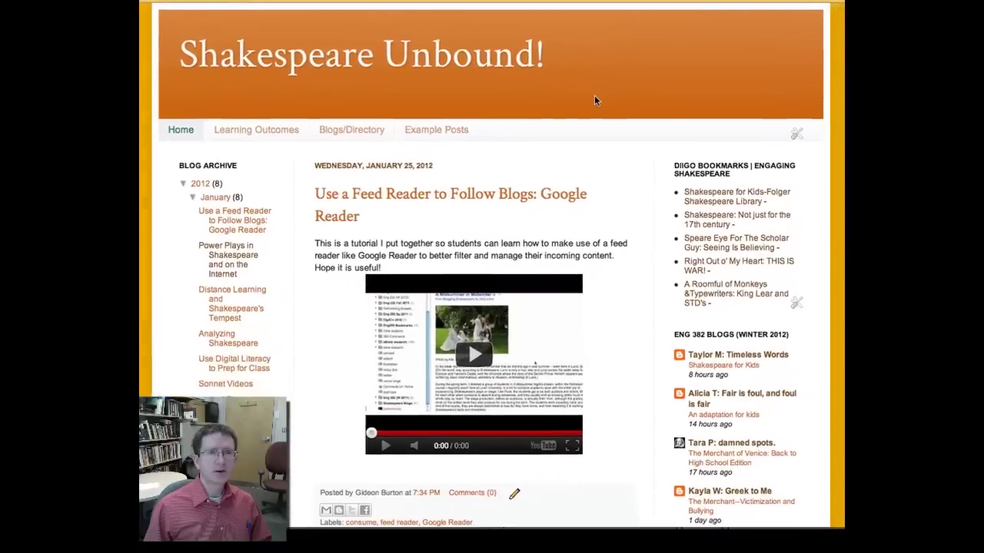
{"action": "scroll", "coordinate": [592, 98], "scroll_direction": "down", "scroll_amount": 1}
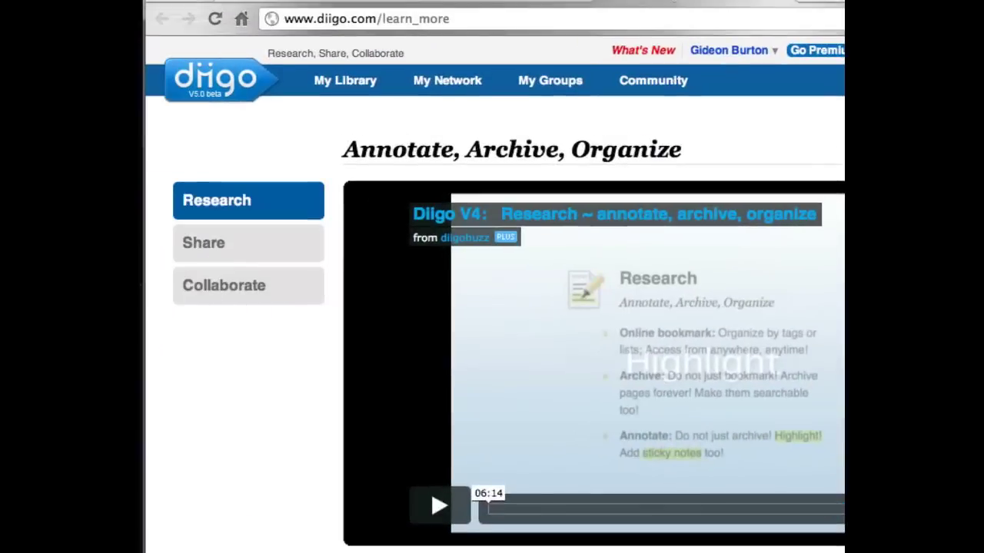
{"action": "left_click_drag", "start_coordinate": [494, 18], "coordinate": [268, 18]}
{"action": "left_click", "coordinate": [513, 19]}
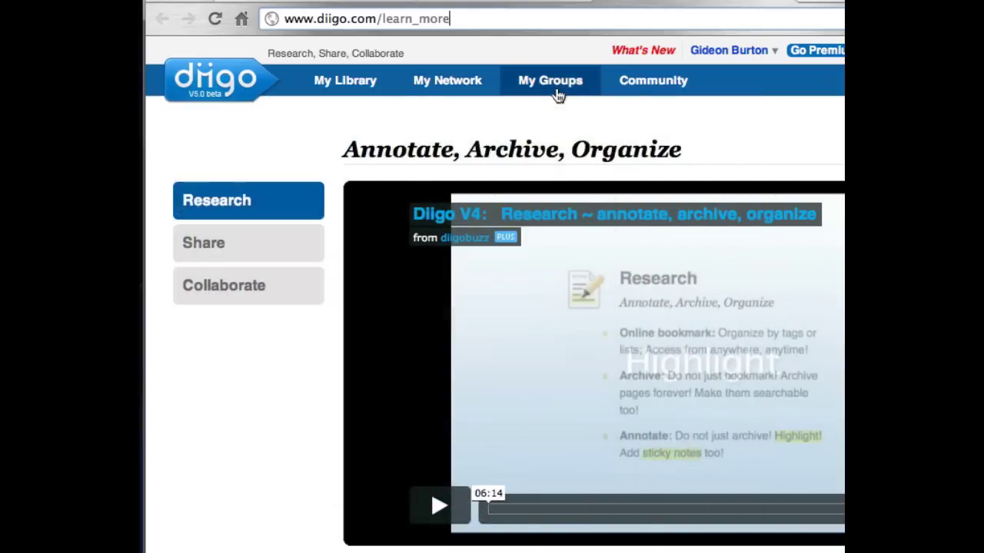
Step: Open Engaging Shakespeare from My Groups, showing the Shakespeare Series bookmark first of 27 items
{"action": "left_click", "coordinate": [557, 91]}
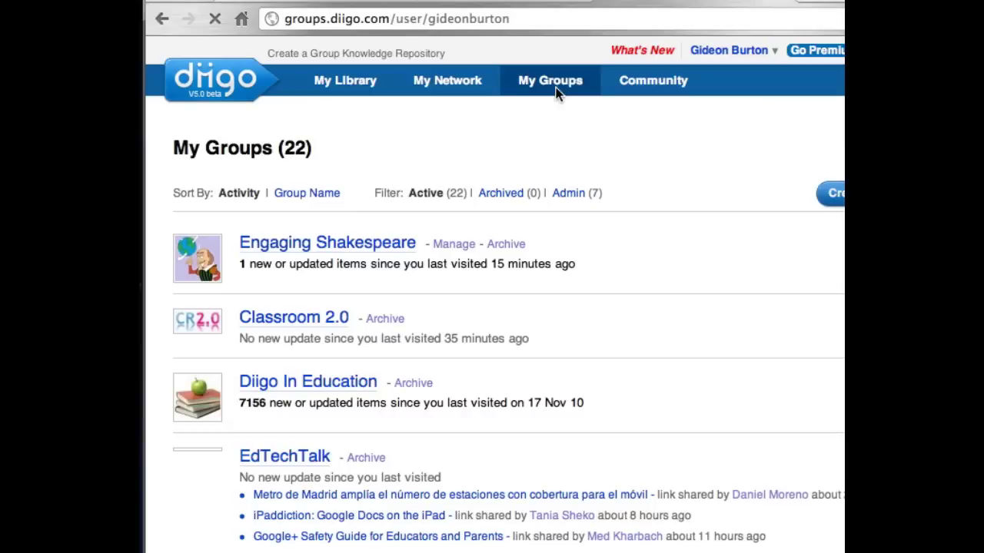
{"action": "left_click", "coordinate": [340, 246]}
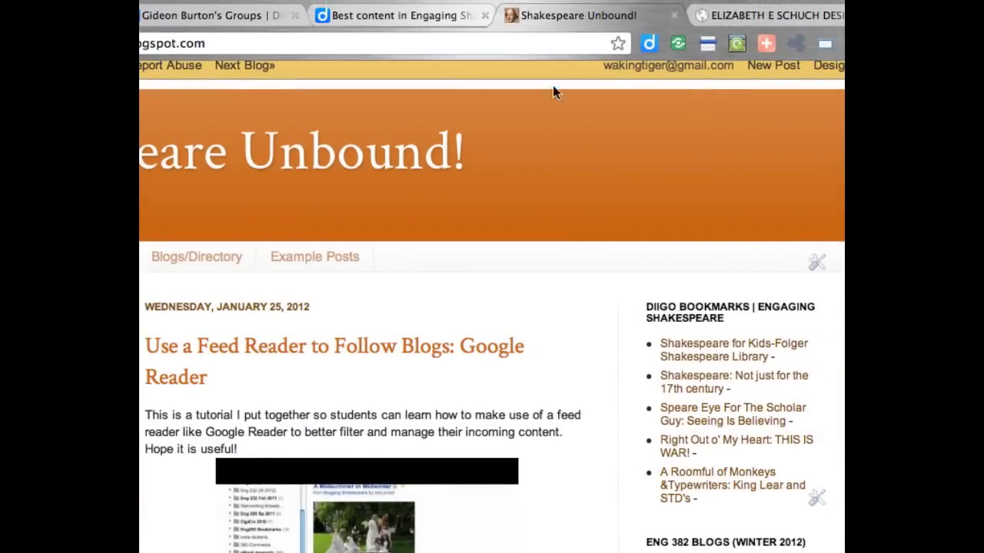
{"action": "left_click", "coordinate": [375, 20]}
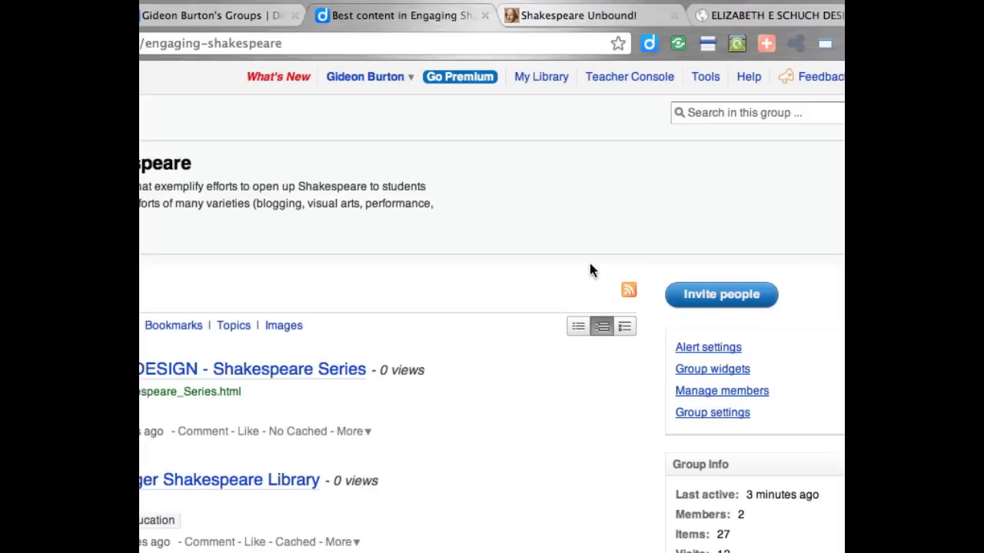